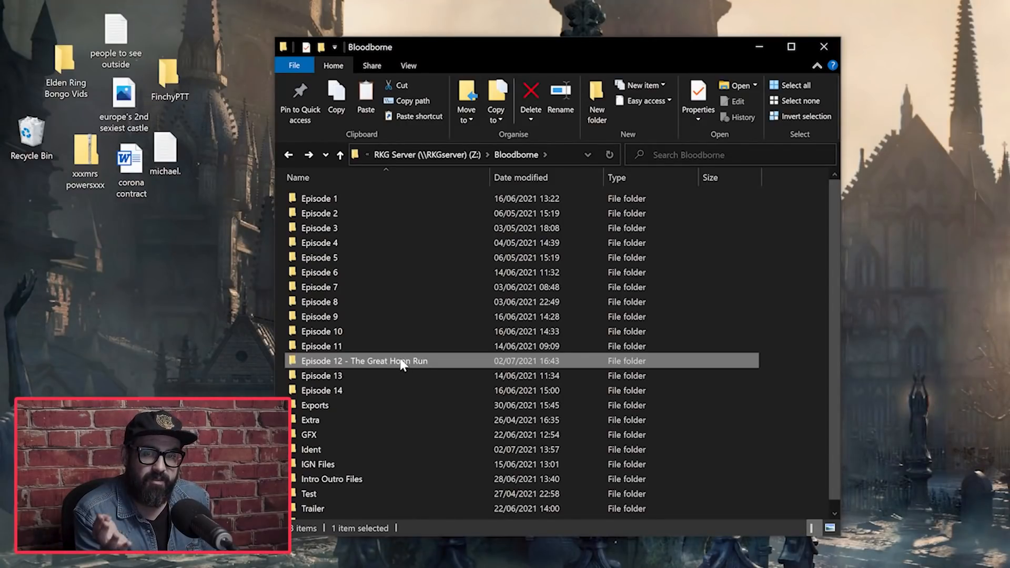
Step: Open the Episode 12 - The Great Hoon Run project from its Project Files folder and bring up the Capture 25 folder
double_click(400, 360)
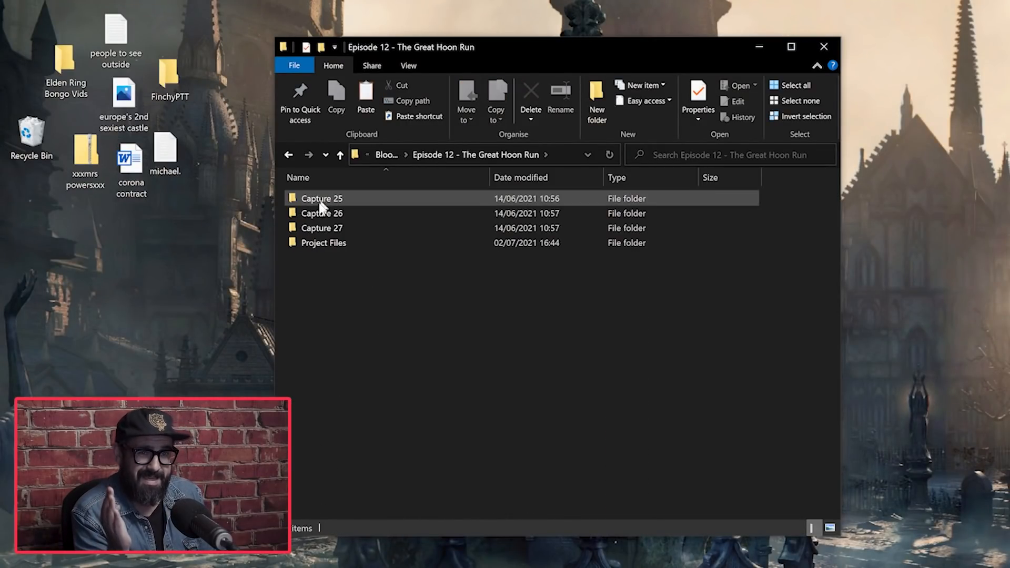
double_click(323, 237)
double_click(378, 209)
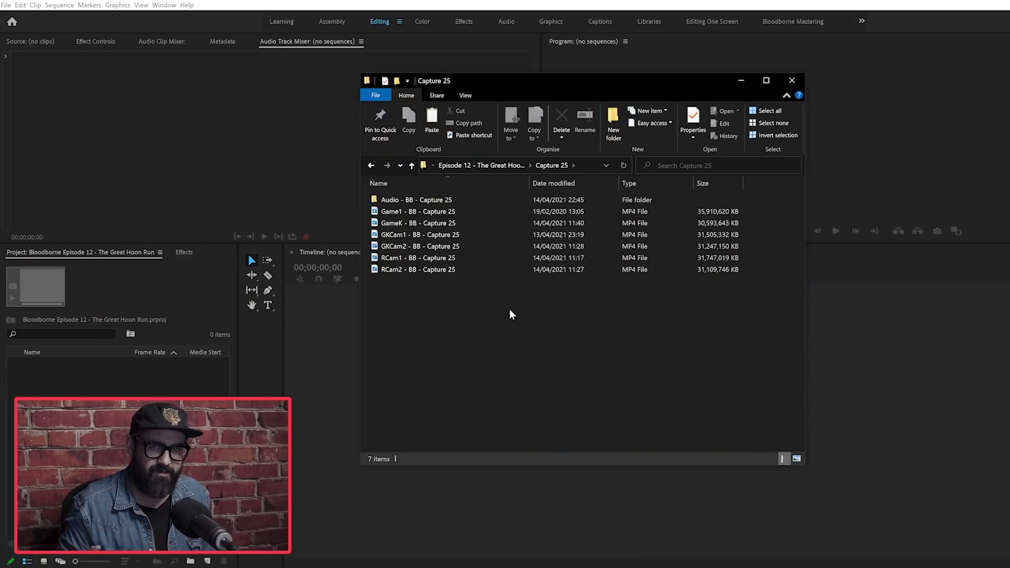
Step: Import the Audio - BB - Capture 25 folder and the Game1, GameK, GKCam1 and RCam1 Capture 25 videos into the project
click(419, 201)
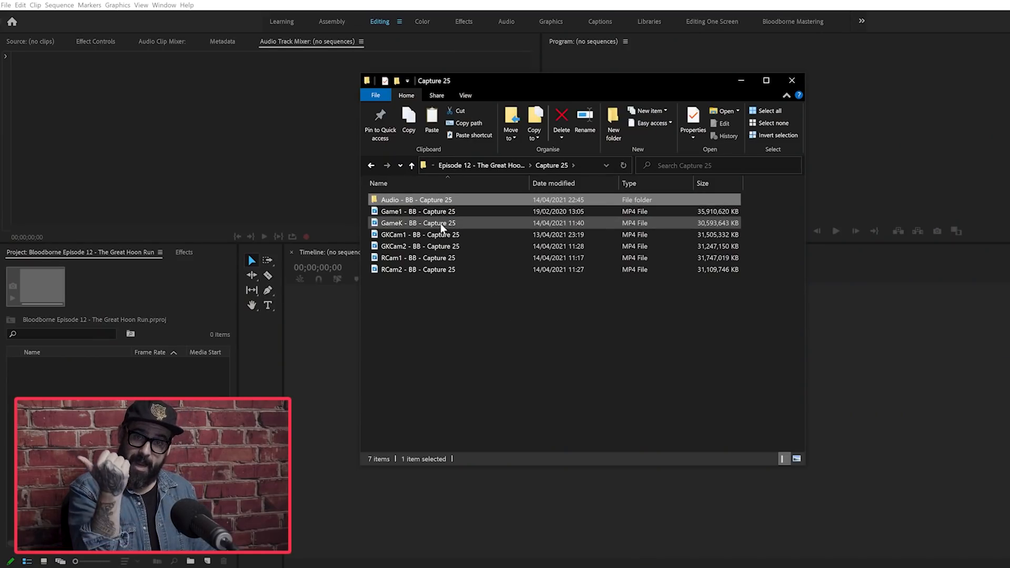
ctrl+click(424, 212)
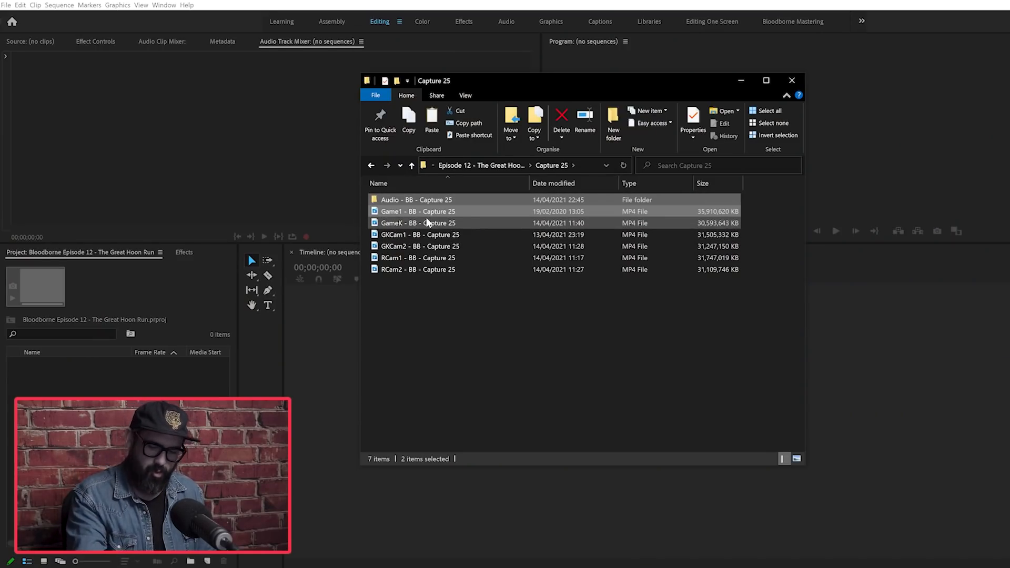
ctrl+click(427, 223)
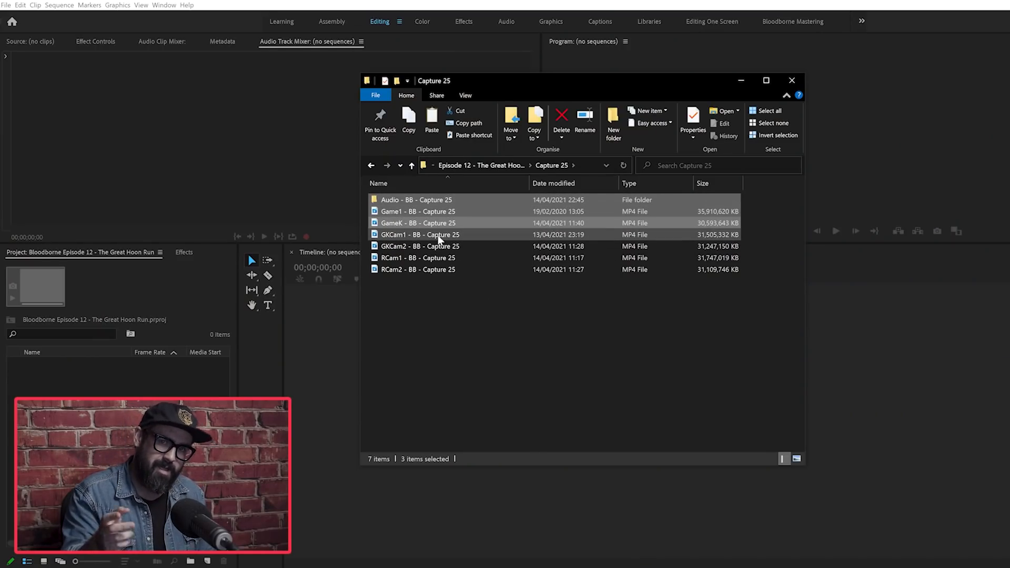
ctrl+click(439, 236)
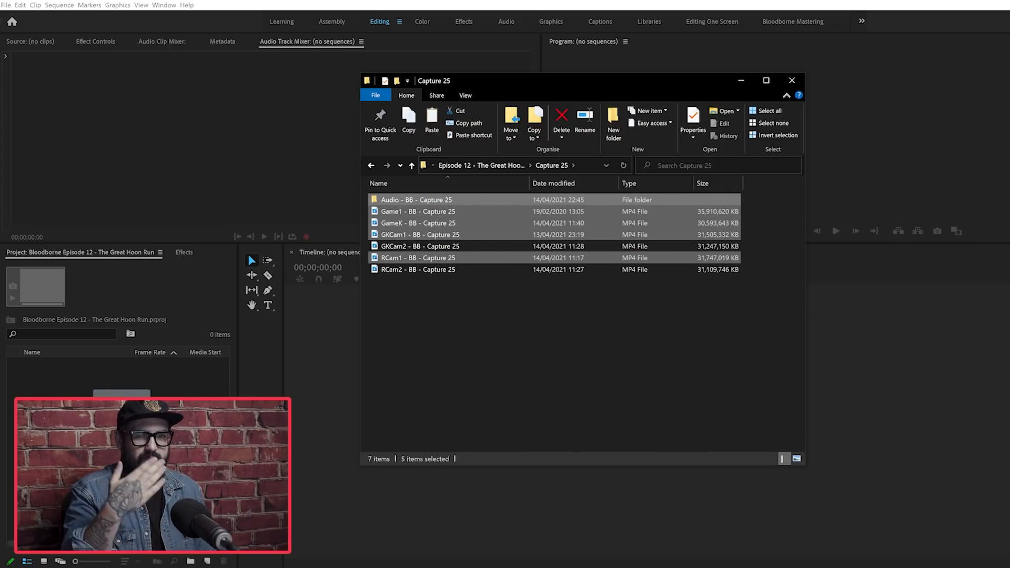
drag(121, 438, 122, 437)
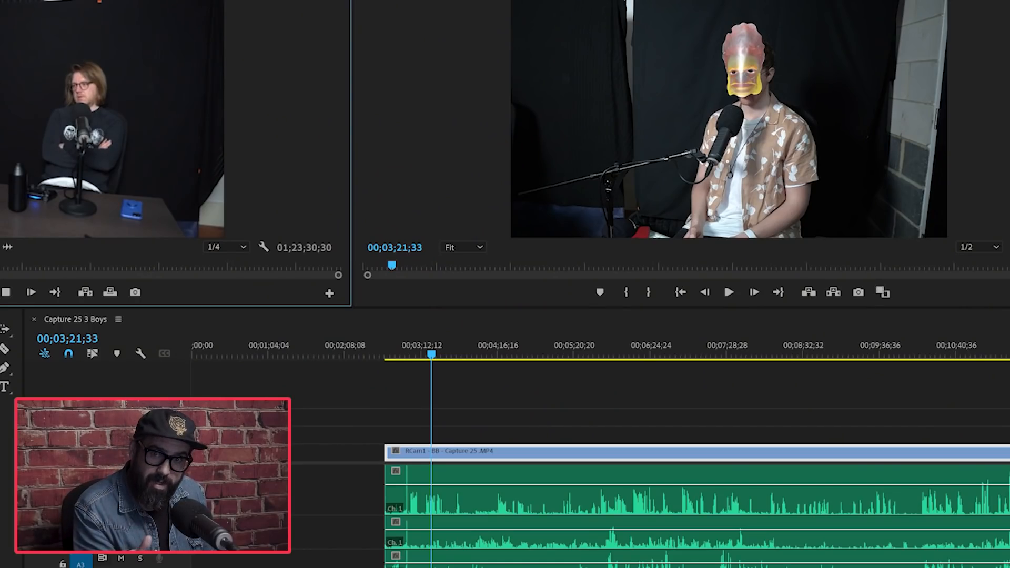
Step: Scrub through the Capture 25 Multicam sequence and the Capture 25 single-host 1920 sequence to review the camera framings
key(equal)
key(equal)
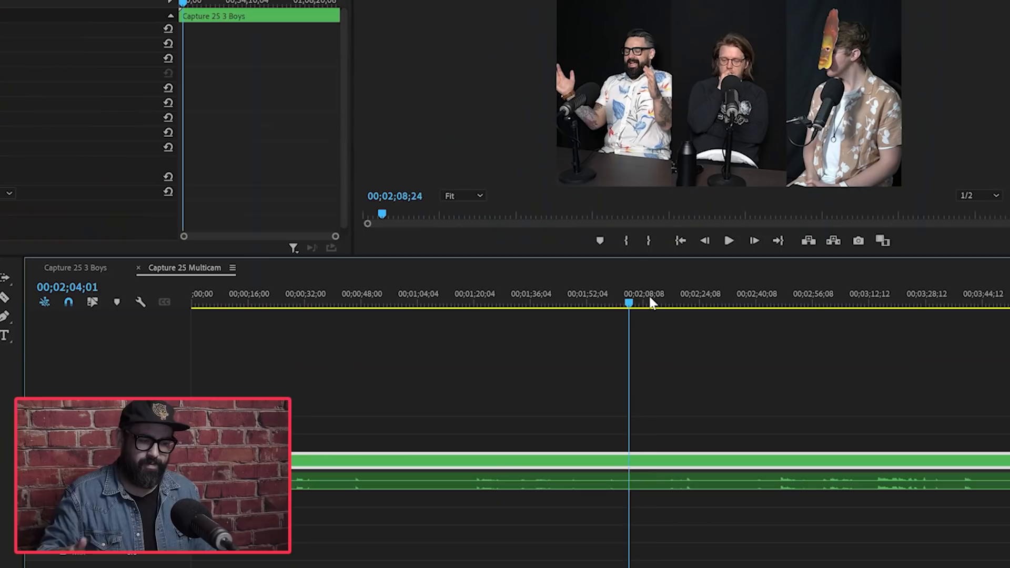
drag(649, 295, 128, 331)
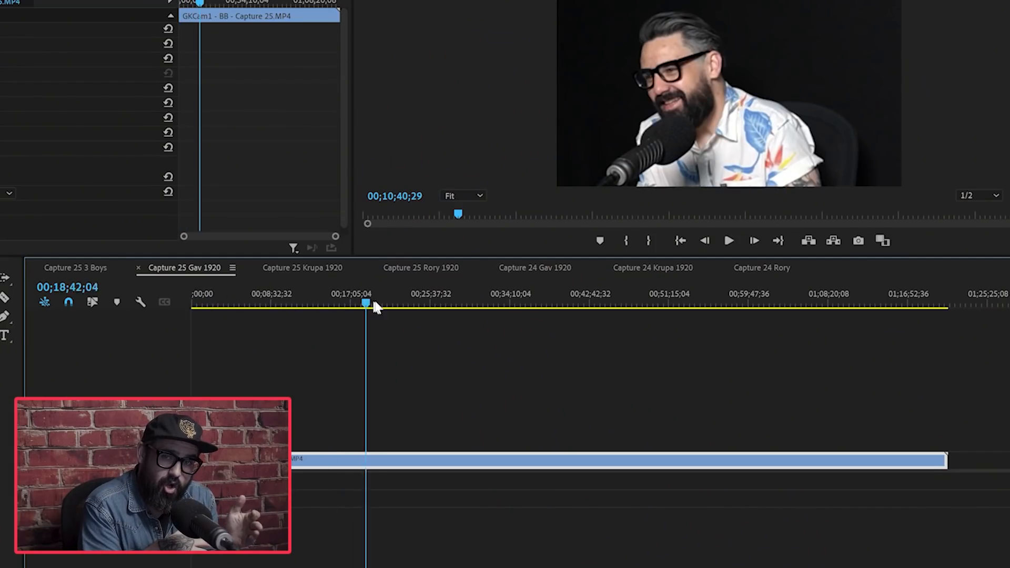
drag(375, 308, 625, 304)
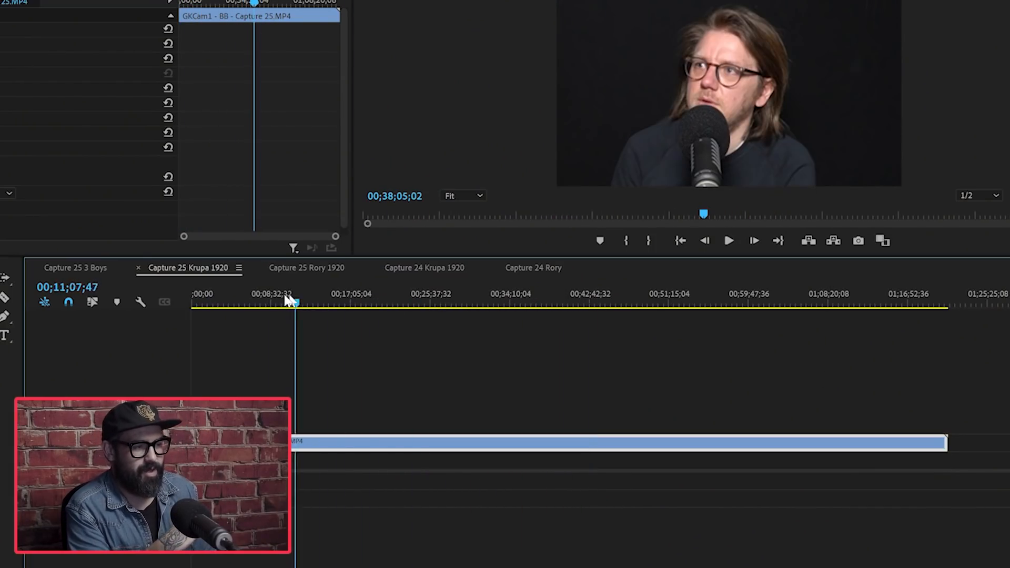
drag(289, 301, 831, 333)
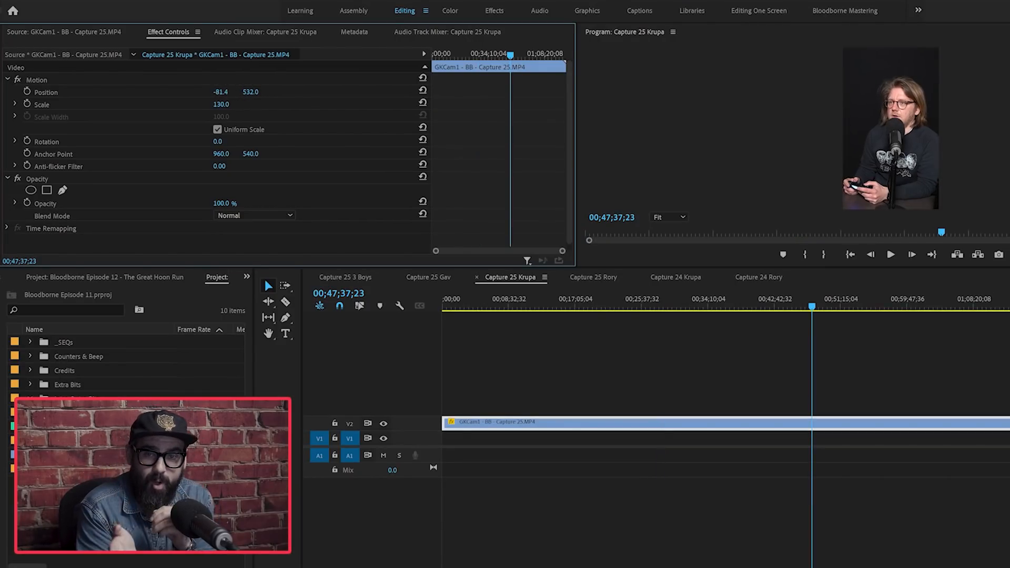
Step: Shift the GKCam1 - BB - Capture 25 clip horizontally within the narrow frame by lowering its horizontal Position value
mouse_move(221, 92)
mouse_down()
mouse_move(193, 92)
mouse_move(209, 92)
mouse_up()
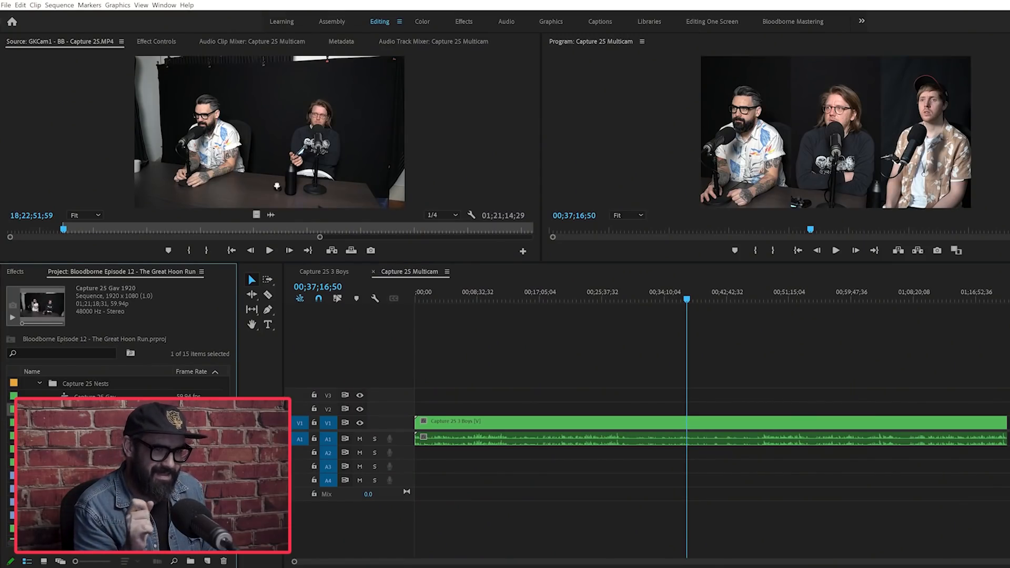
Step: Stack the single-host 1920 sequences above Capture 25 3 Boys in the Capture 25 Multicam timeline, deleting the duplicate audio on A2
drag(97, 410, 415, 413)
alt+click(542, 455)
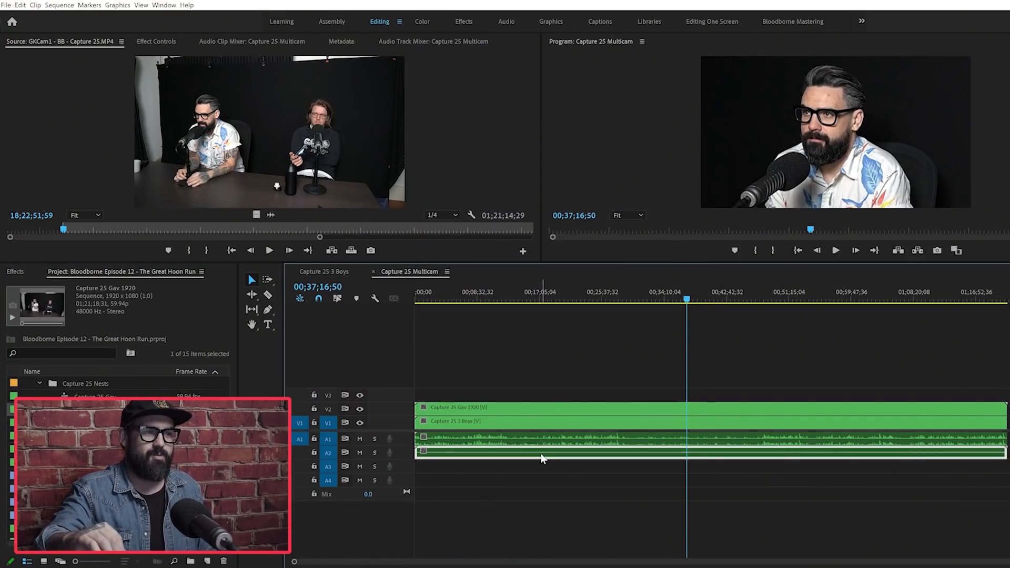
key(Delete)
drag(98, 436, 402, 396)
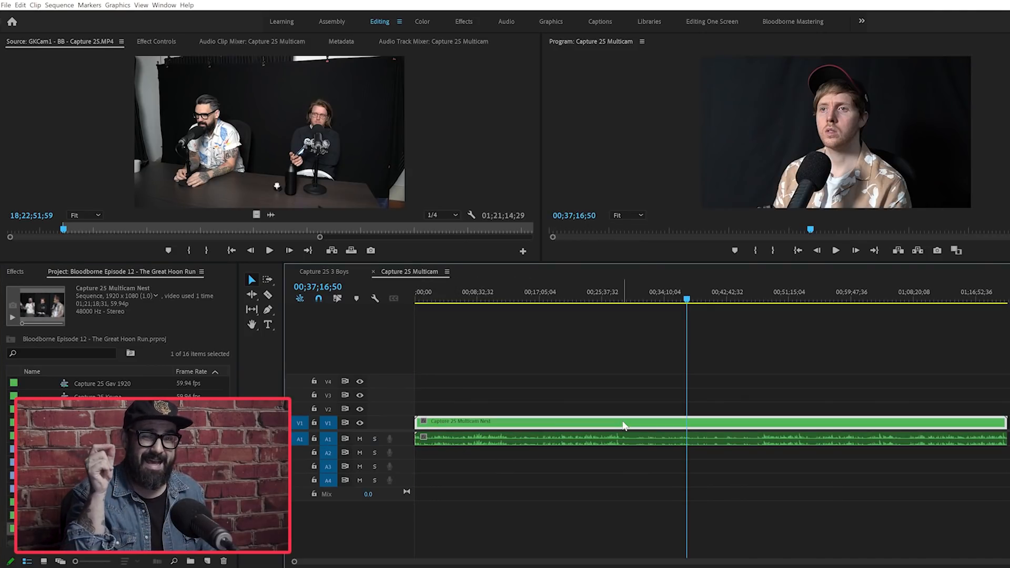
Step: Enable Multi-Camera on the Capture 25 Multicam Nest clip in the timeline
right_click(623, 426)
mouse_move(673, 377)
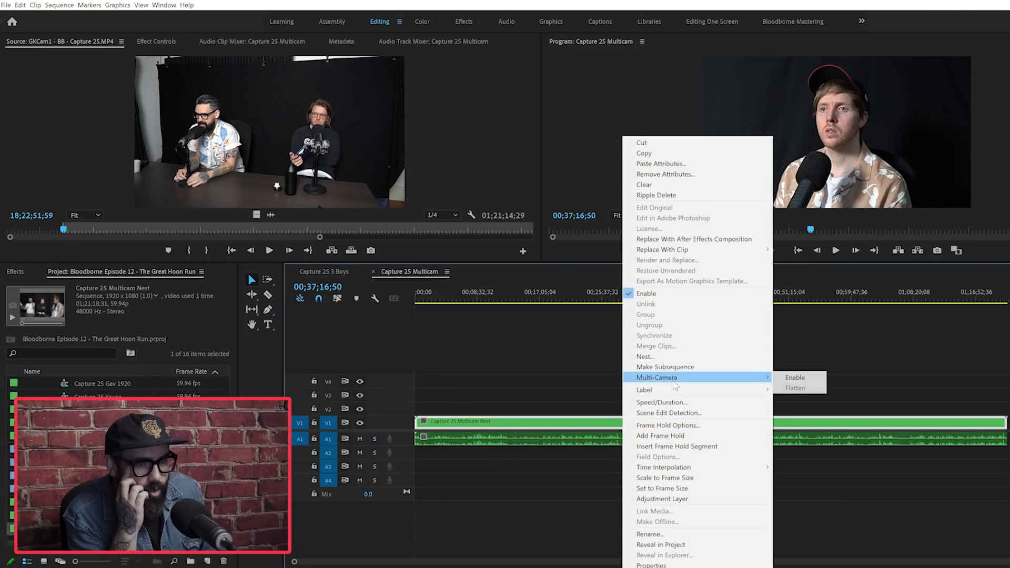
click(805, 379)
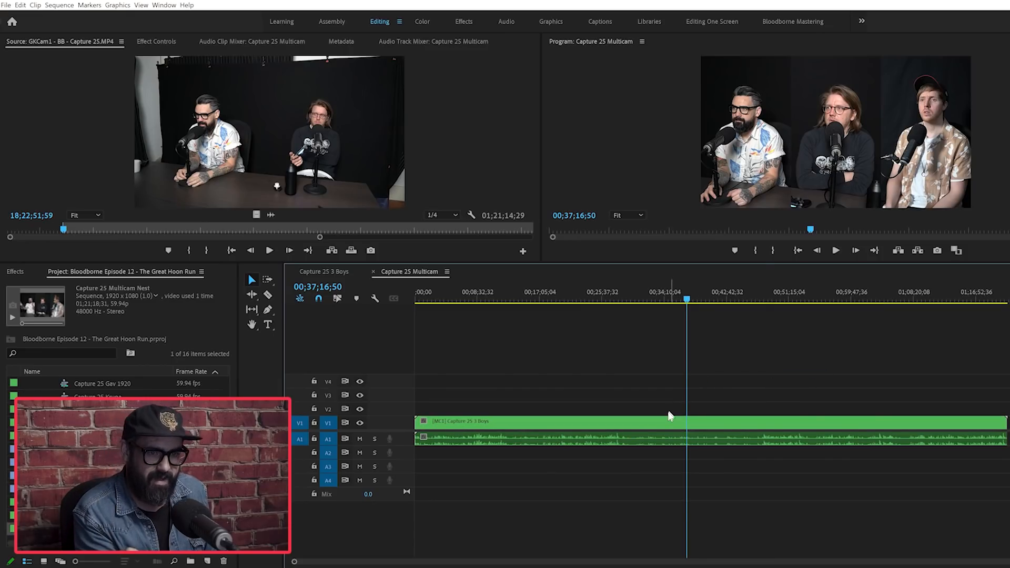
Step: Open the Capture 25 Multicam Nest in the Source monitor and switch between its four camera angles
double_click(672, 424)
click(219, 184)
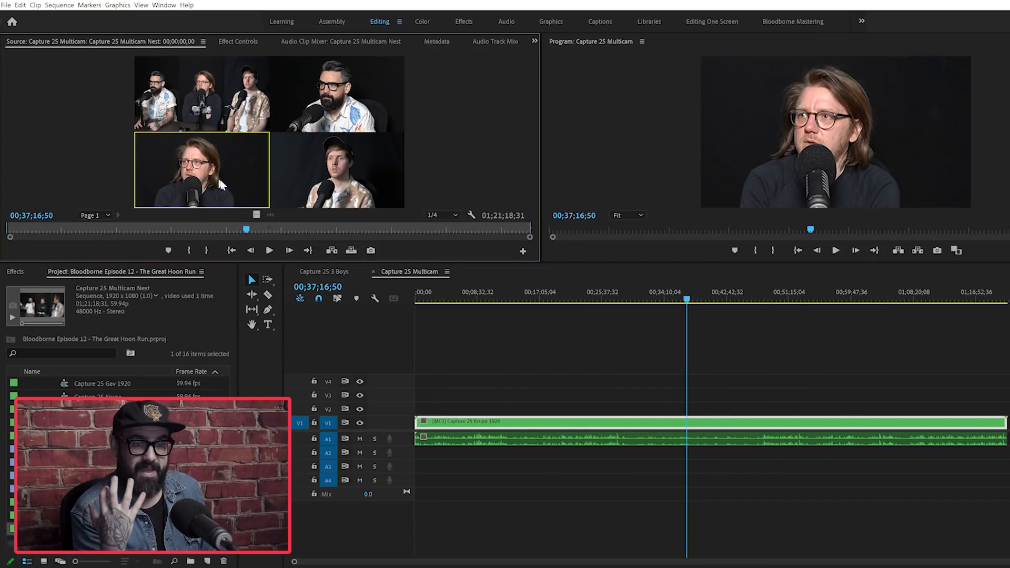
click(318, 190)
click(285, 104)
click(259, 107)
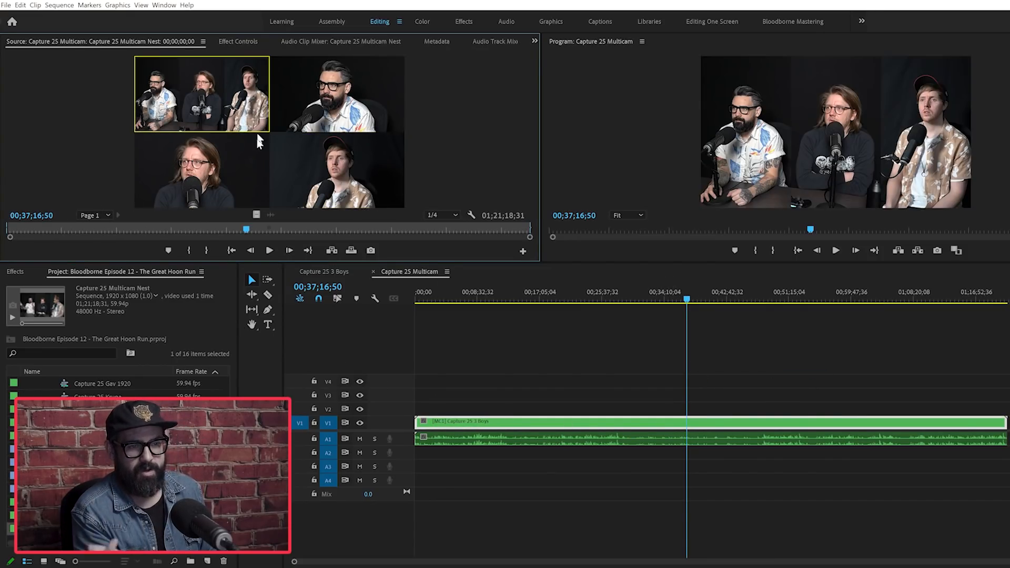
click(253, 165)
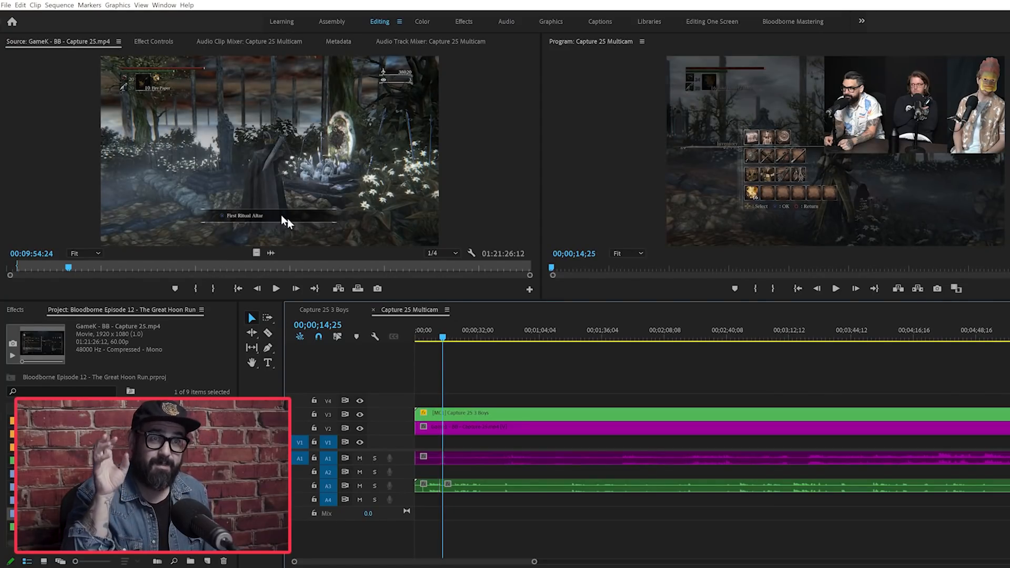
Step: Add the GameK - BB - Capture 25.mp4 gameplay footage to the Capture 25 Multicam timeline
drag(271, 212, 456, 405)
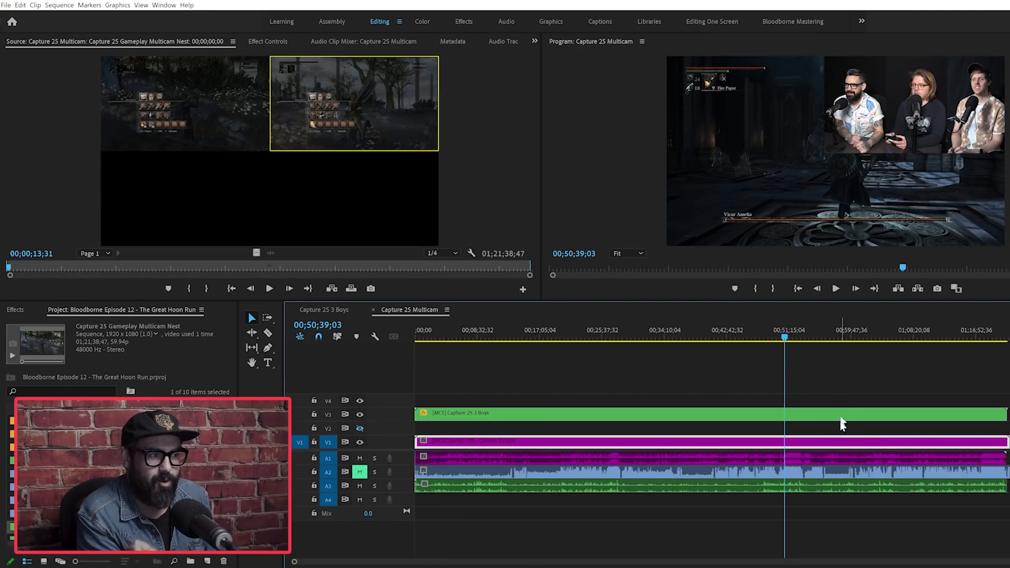
Step: Hide the V3 track with the hosts' cameras and switch the gameplay multicam nest between its two game angles
click(360, 415)
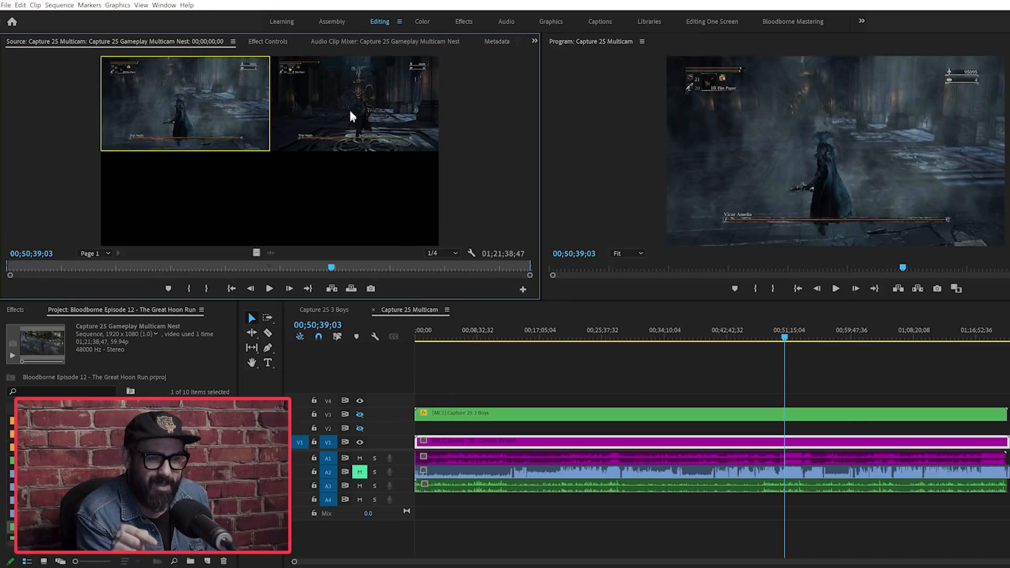
click(263, 118)
click(310, 124)
click(248, 117)
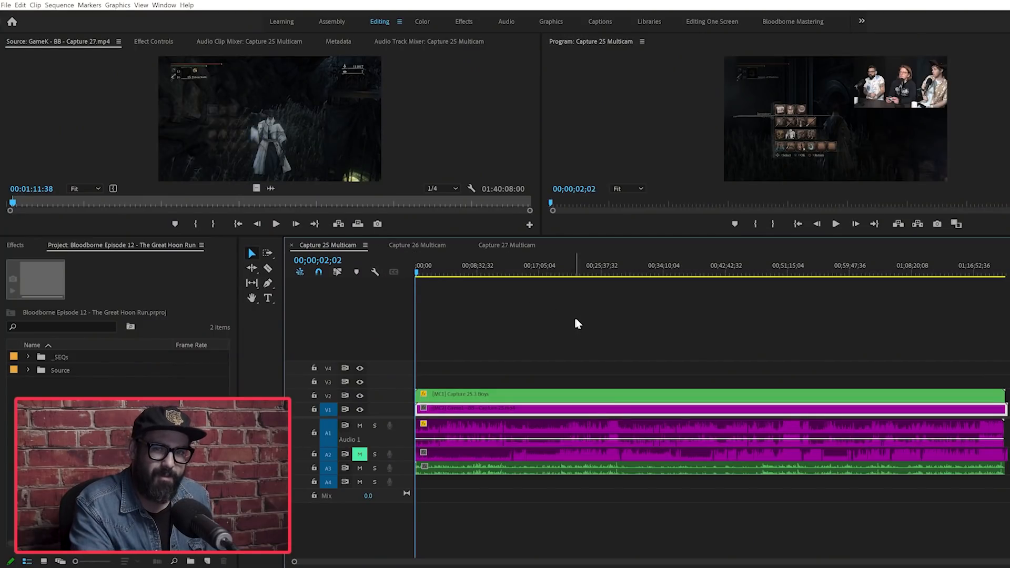
Step: Look through the Capture 25, 26 and 27 Multicam sequences and check the endings of Captures 25 and 26
click(576, 321)
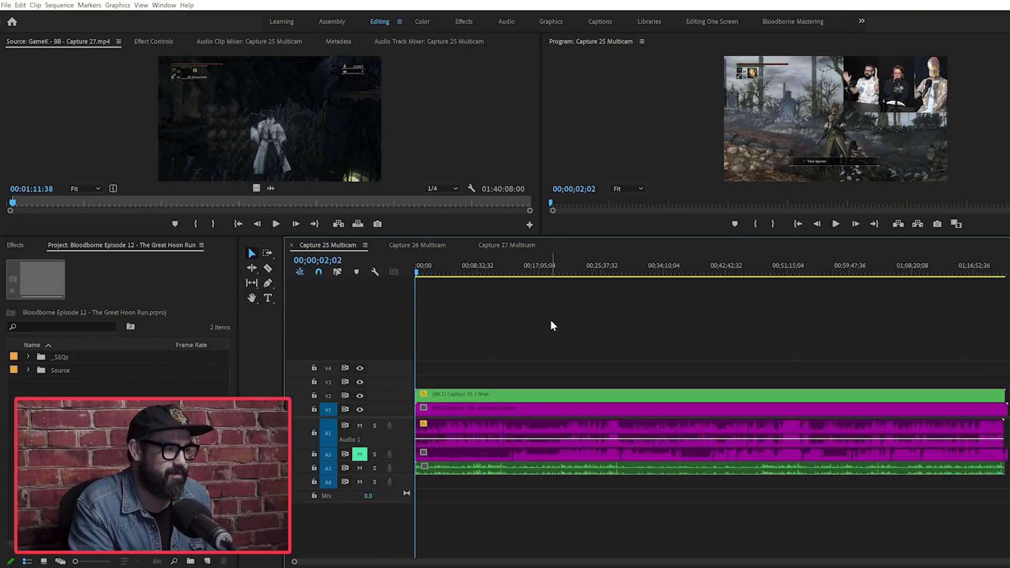
click(427, 243)
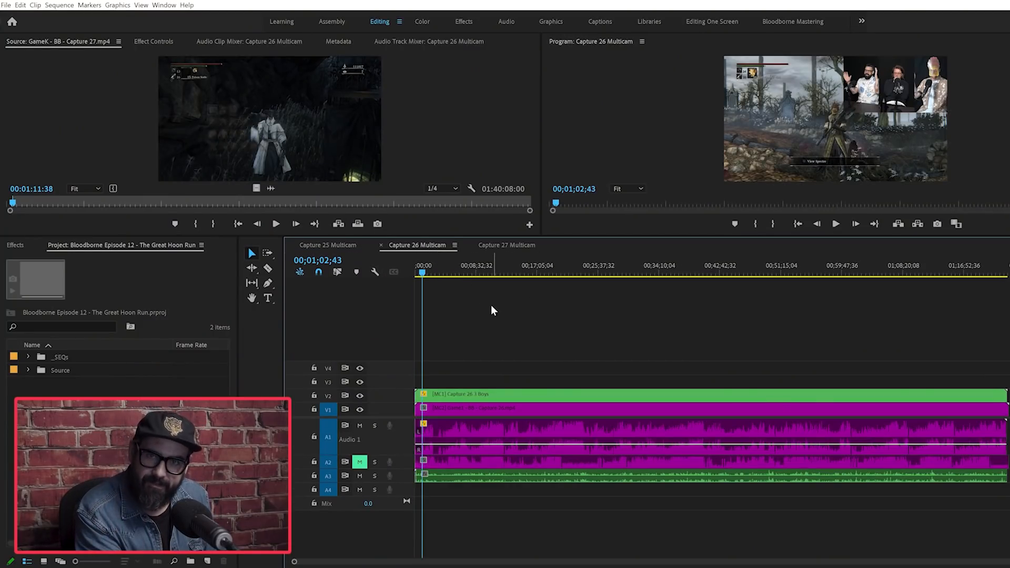
click(503, 245)
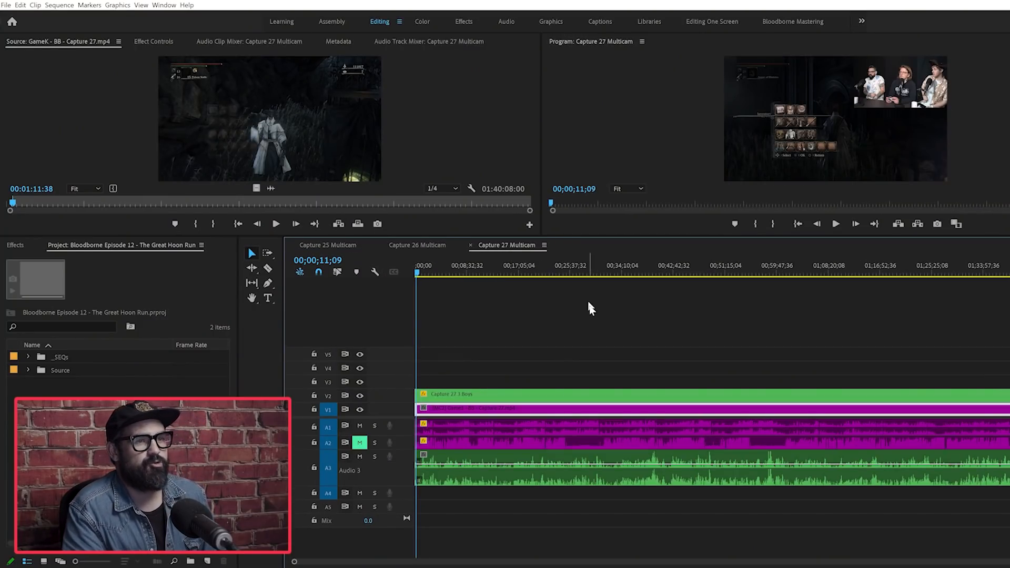
click(353, 245)
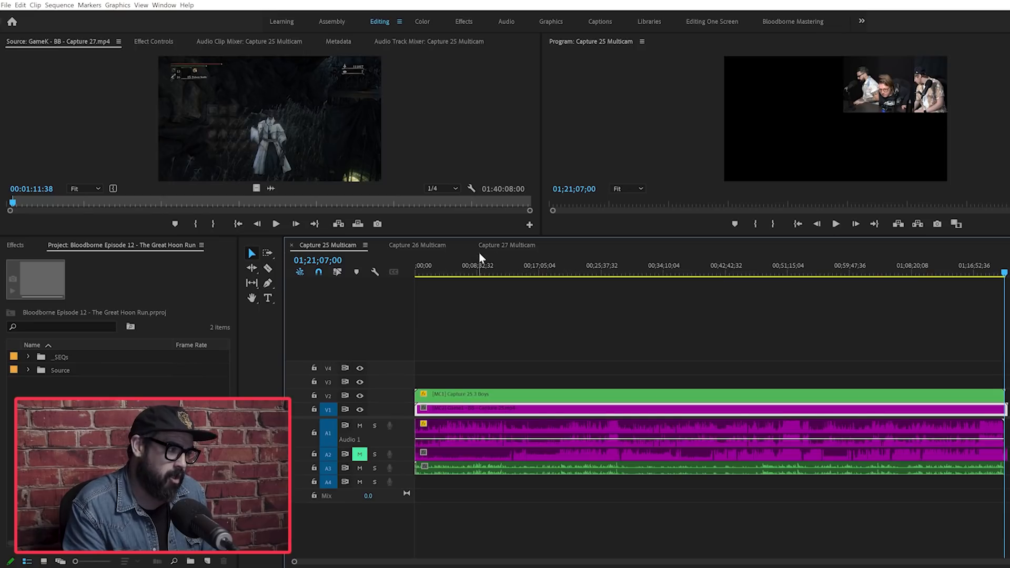
click(414, 245)
drag(938, 271, 1002, 271)
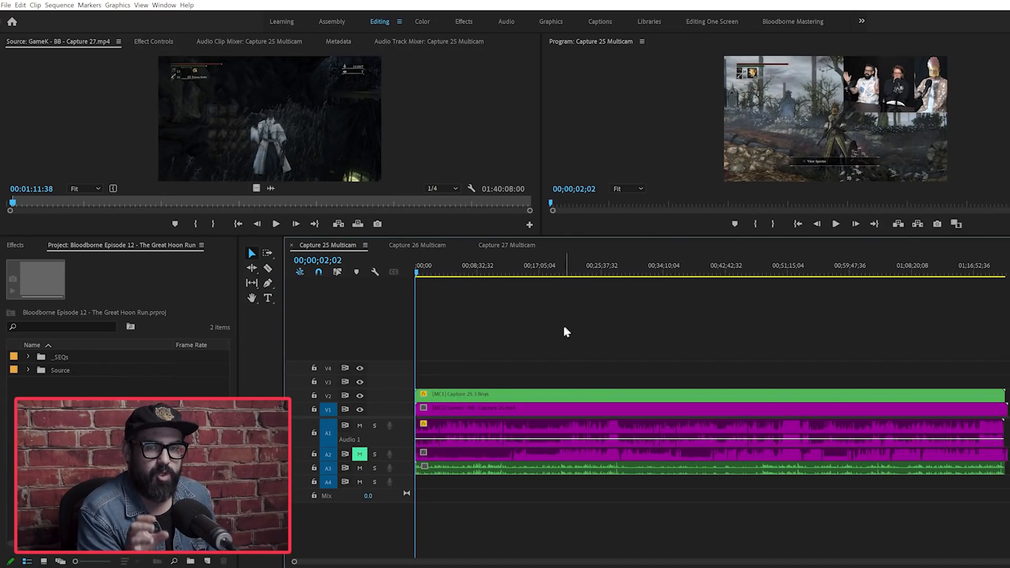
Step: Compare the starts of the Capture 26 and 27 Multicam sequences and scrub near the ends of both
click(429, 245)
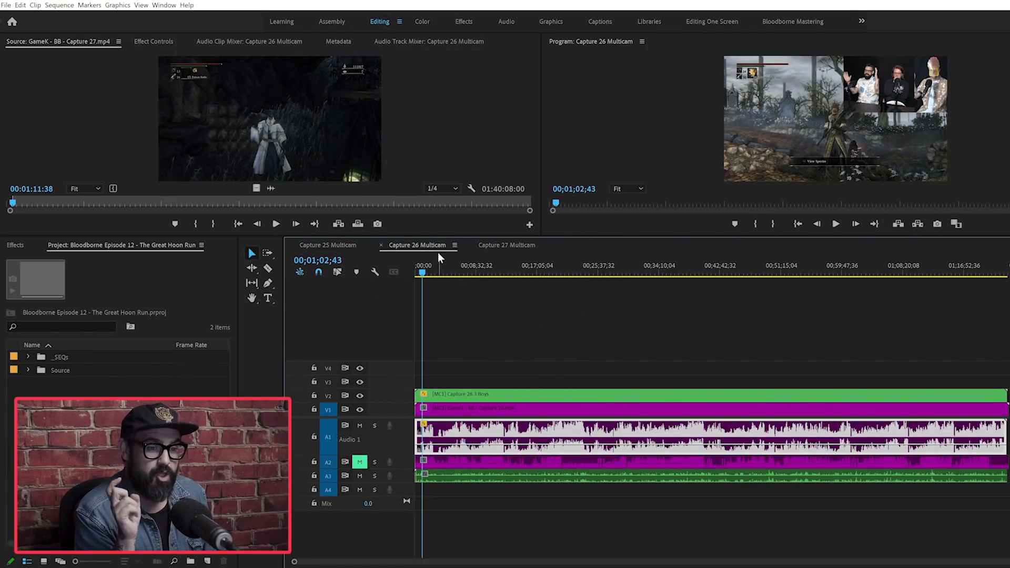
click(490, 305)
click(500, 245)
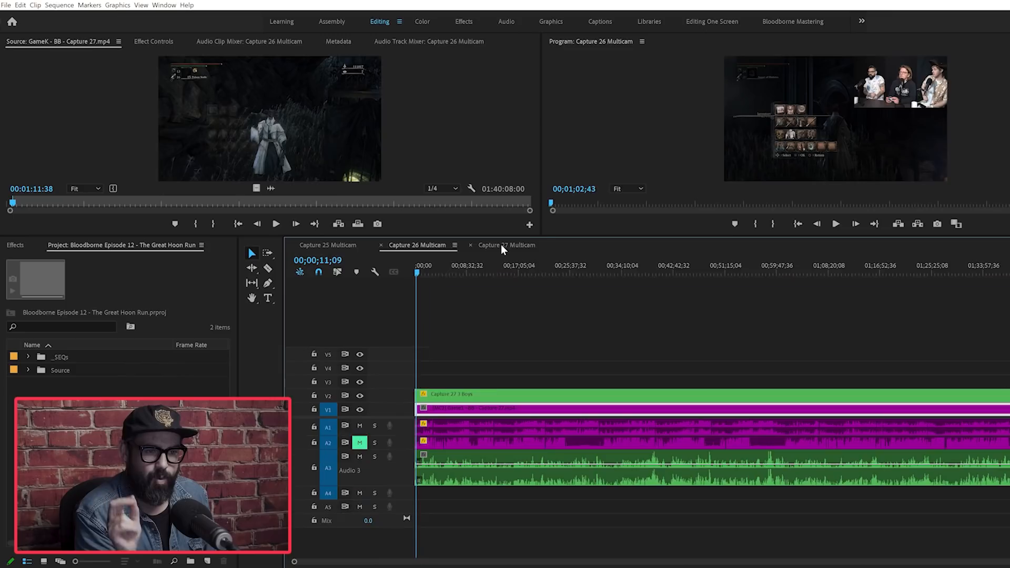
click(353, 246)
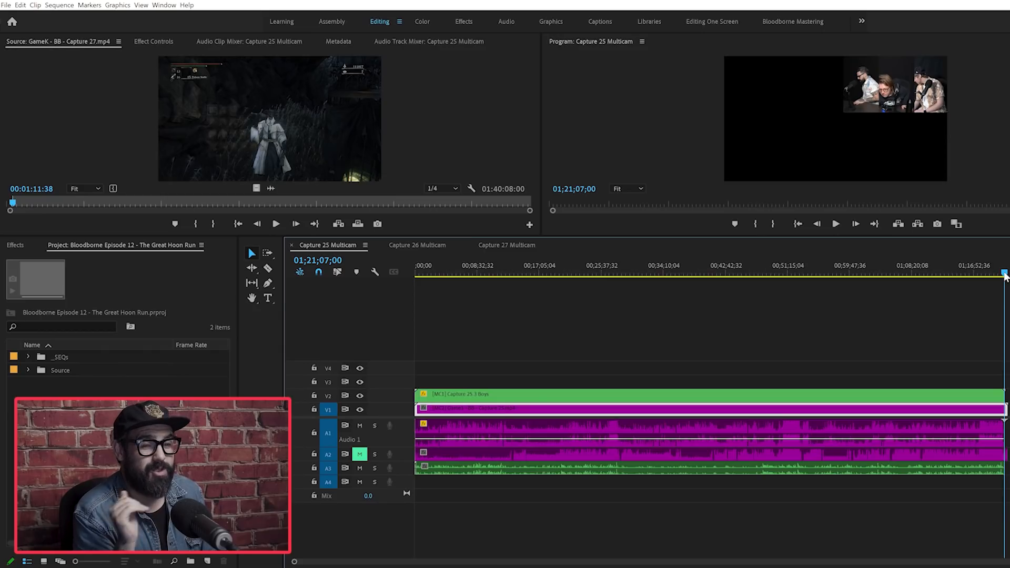
click(413, 244)
drag(470, 268, 1008, 284)
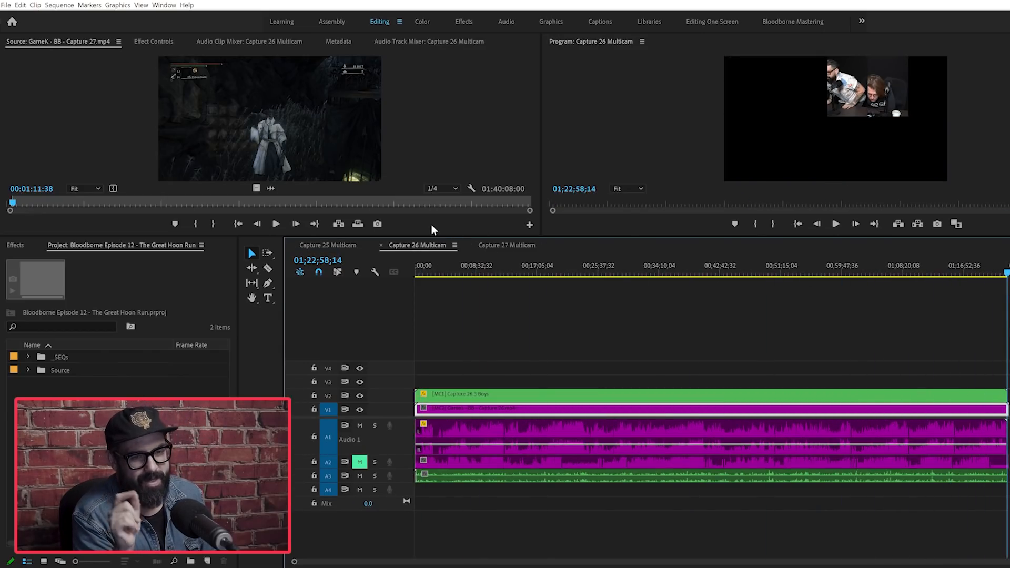
click(510, 245)
drag(1003, 272, 956, 272)
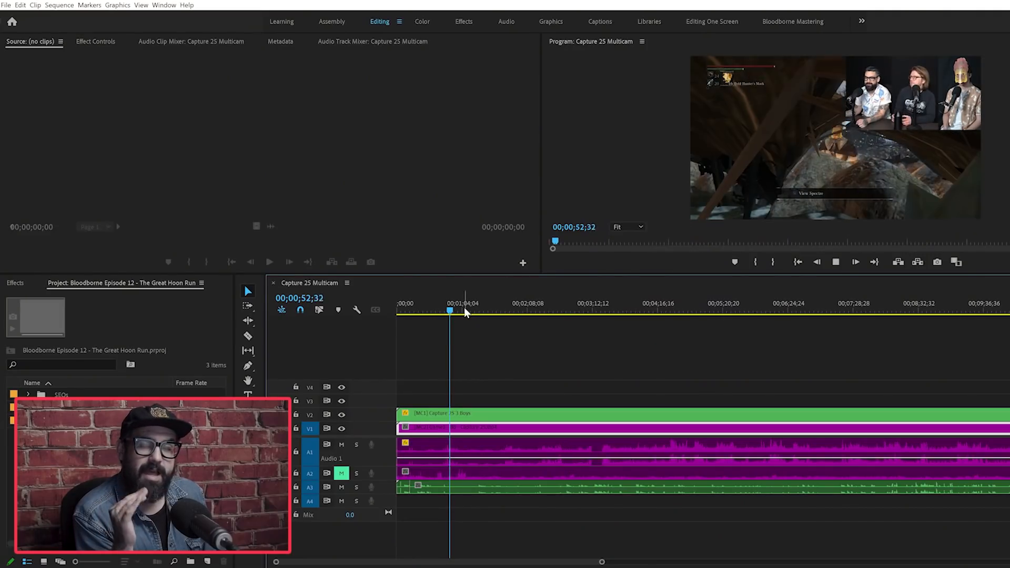
Step: Play Capture 25 Multicam from several points in its first minutes and enlarge the A3 voice audio track
click(473, 311)
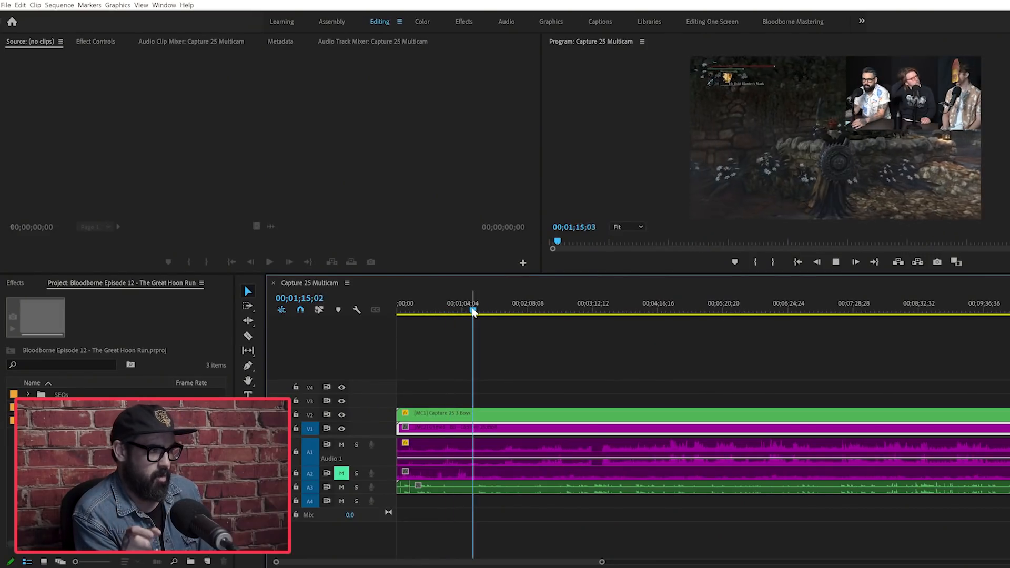
click(490, 311)
drag(348, 466, 349, 503)
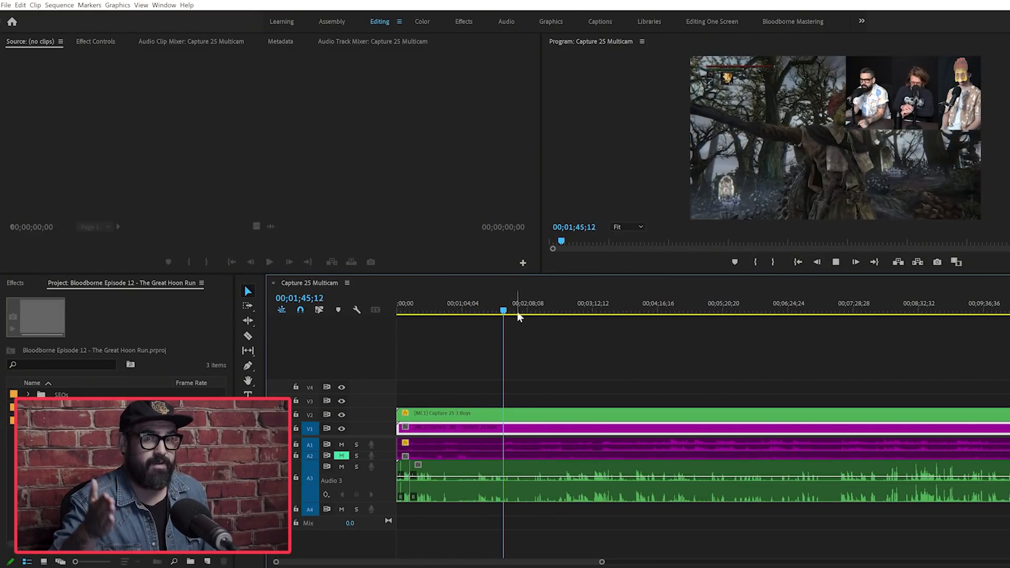
drag(517, 312, 524, 320)
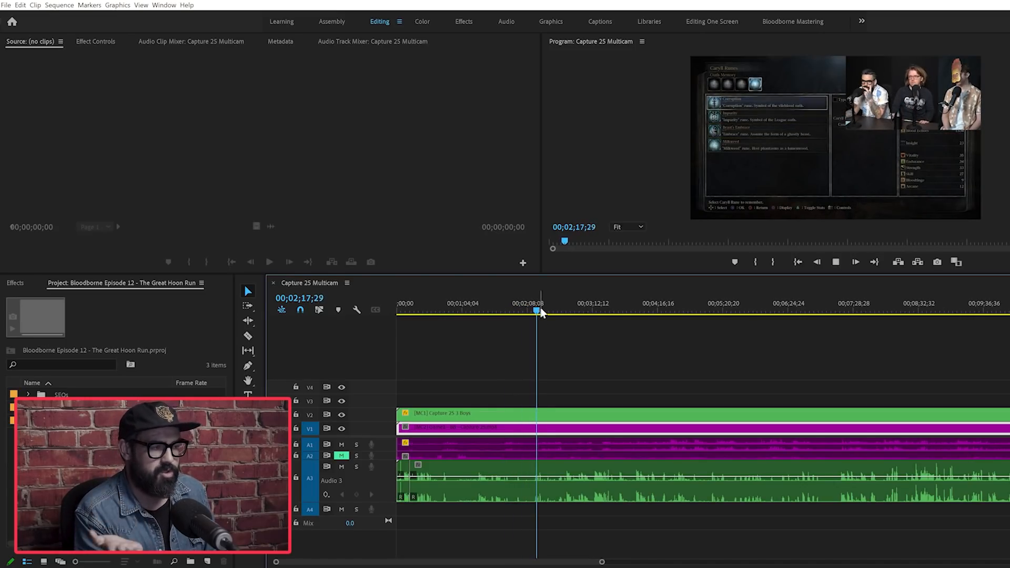
Step: Ripple-trim the opening of Capture 25 Multicam up to where the gameplay starts, at about 00;02;45, and start playback there
key(=)
key(=)
key(=)
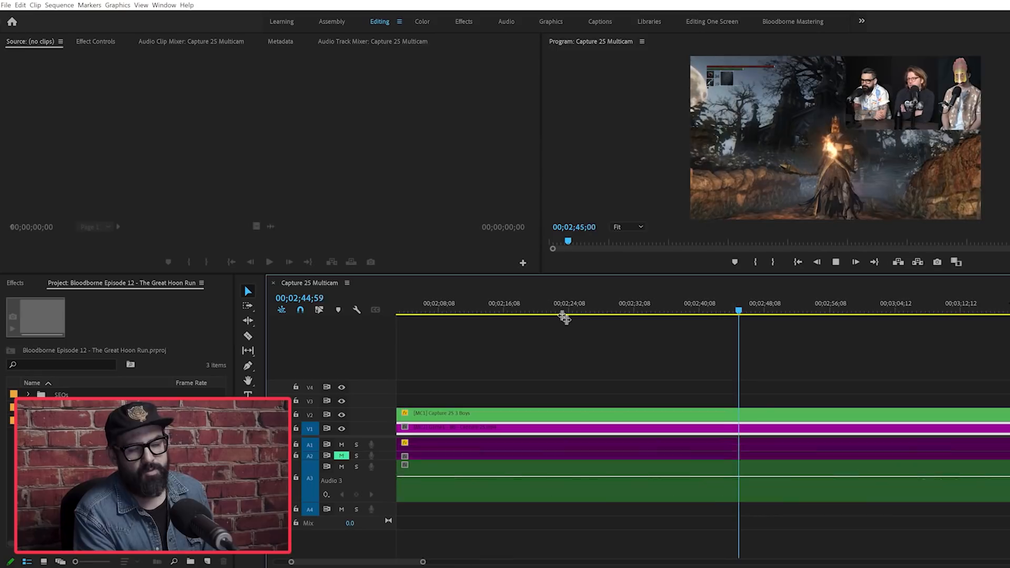
click(755, 309)
key(backslash)
key(q)
key(space)
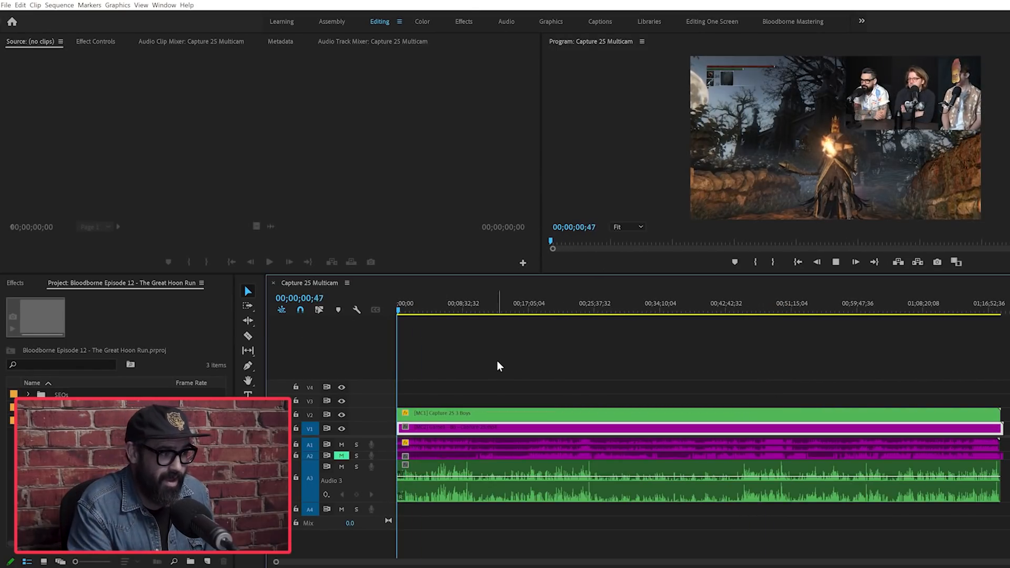
Step: Play the trimmed Capture 25 Multicam sequence from its start and review the first seconds
key(=)
key(=)
key(=)
key(=)
key(space)
key(Home)
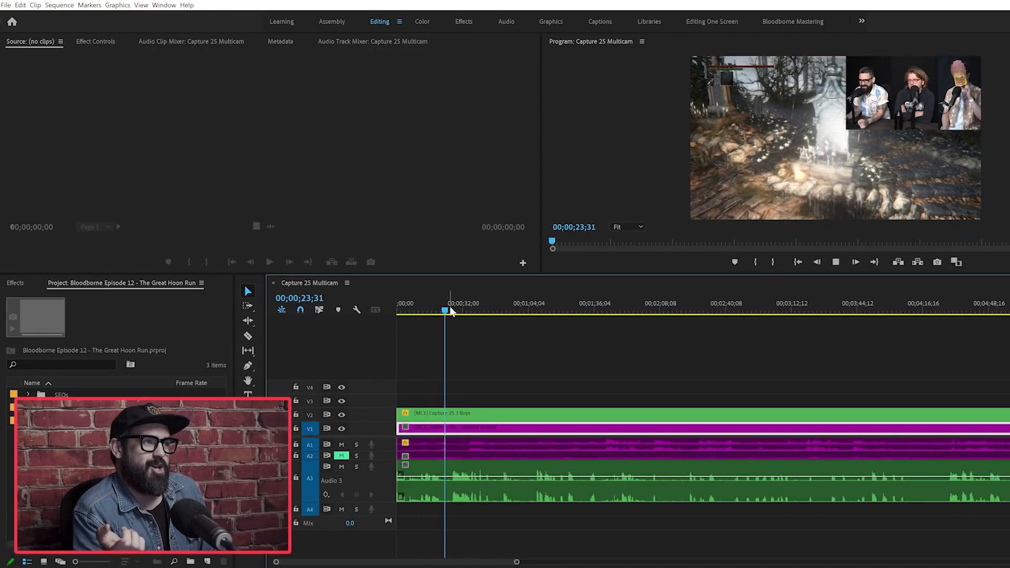
key(space)
key(space)
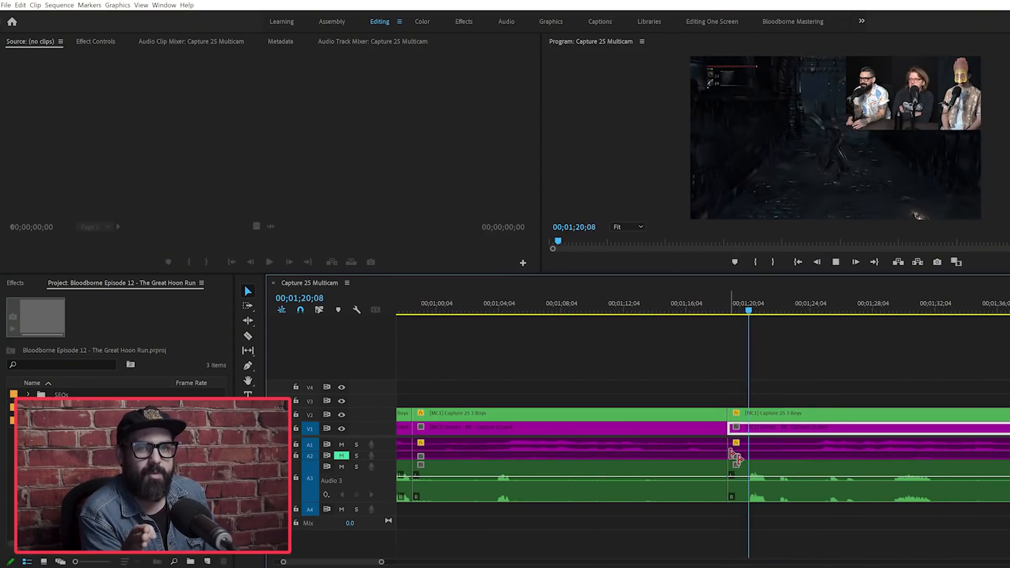
Step: Split the V2 hosts clip at about 00;01;22;27 and at 00;01;23;42 to isolate a short reaction piece
key(space)
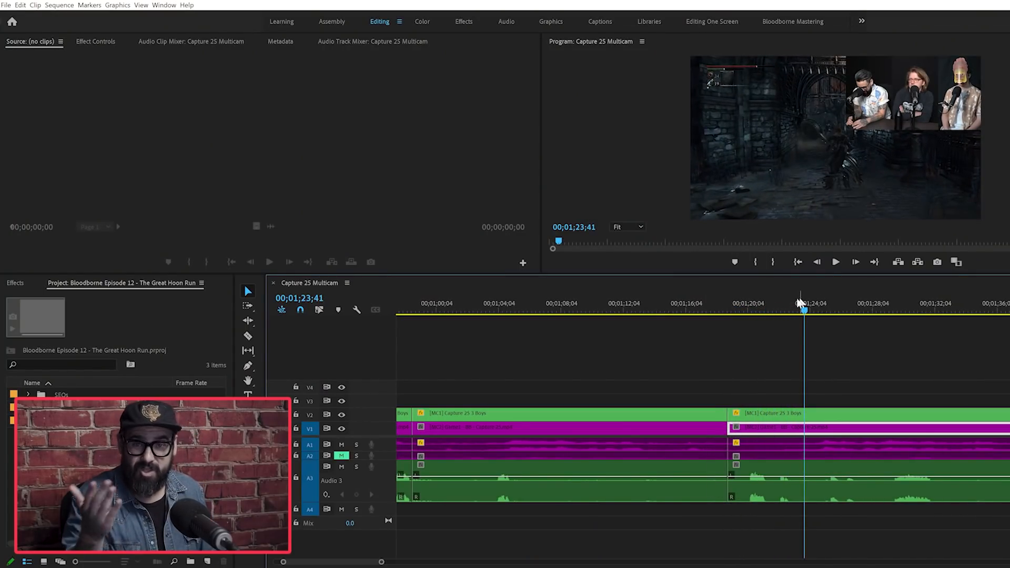
drag(803, 310, 773, 312)
key(space)
key(space)
key(c)
click(786, 414)
key(space)
key(space)
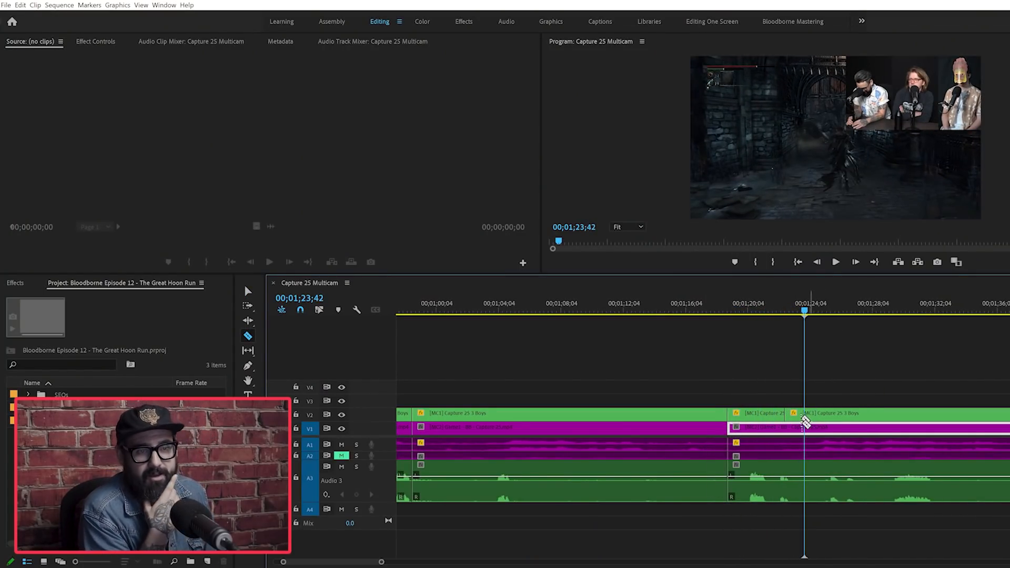
click(805, 414)
Step: Move the short hosts piece up to track V4 and switch it to the second camera angle in the Source monitor
key(v)
drag(794, 415, 795, 385)
double_click(795, 388)
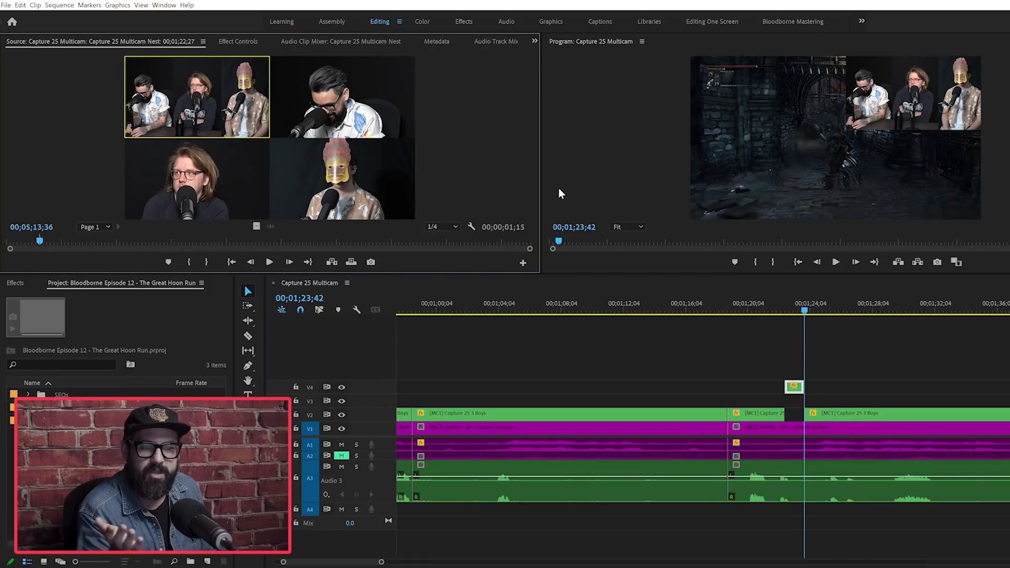
key(space)
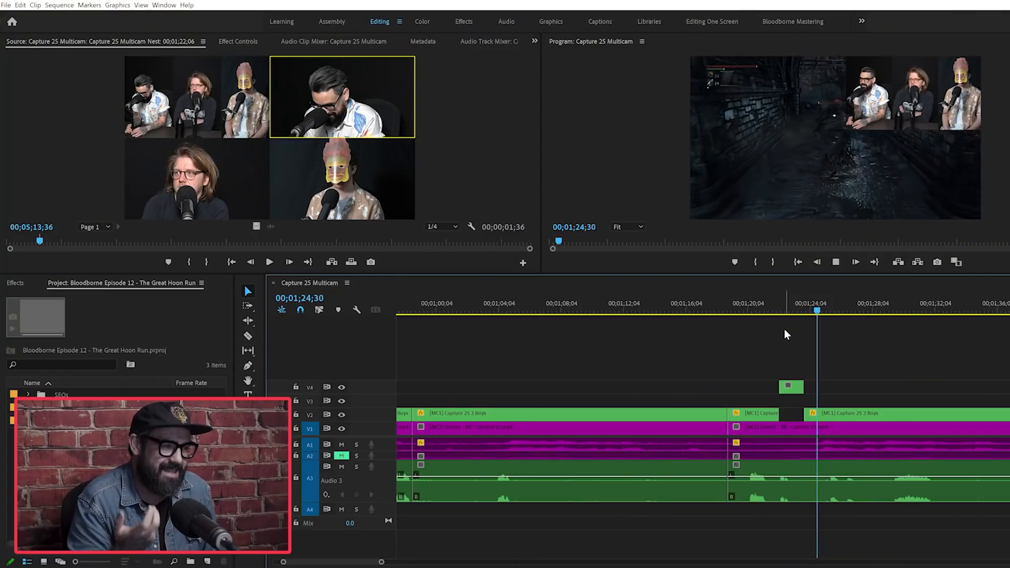
Step: Replay from 00;01;23;42 and split the clips on all used tracks at about 00;01;25
key(space)
click(804, 305)
key(space)
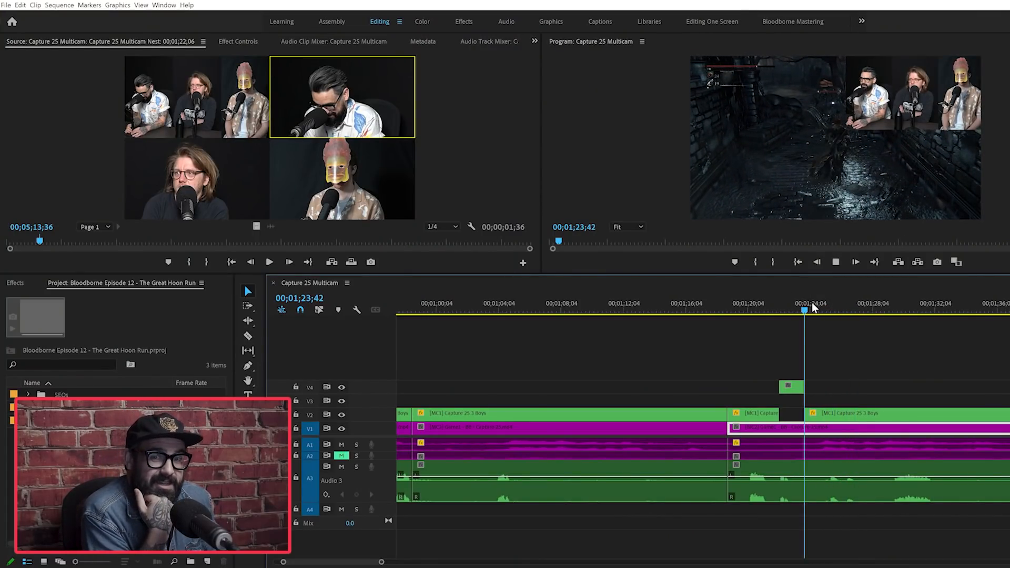
key(space)
key(c)
shift+click(837, 448)
Step: Play on after the new split and continue the review from 00;01;38;56
key(space)
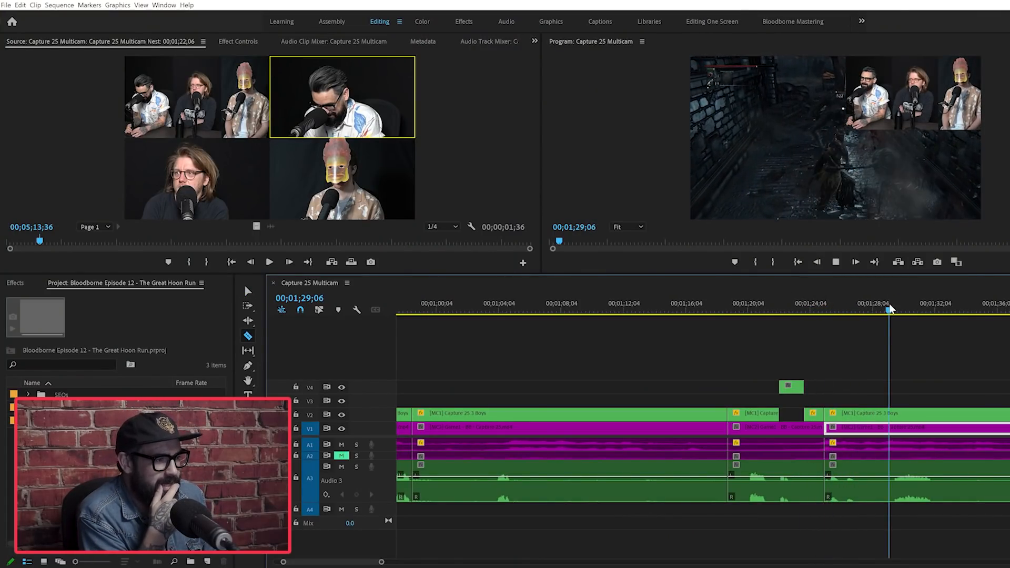
key(minus)
key(minus)
click(783, 309)
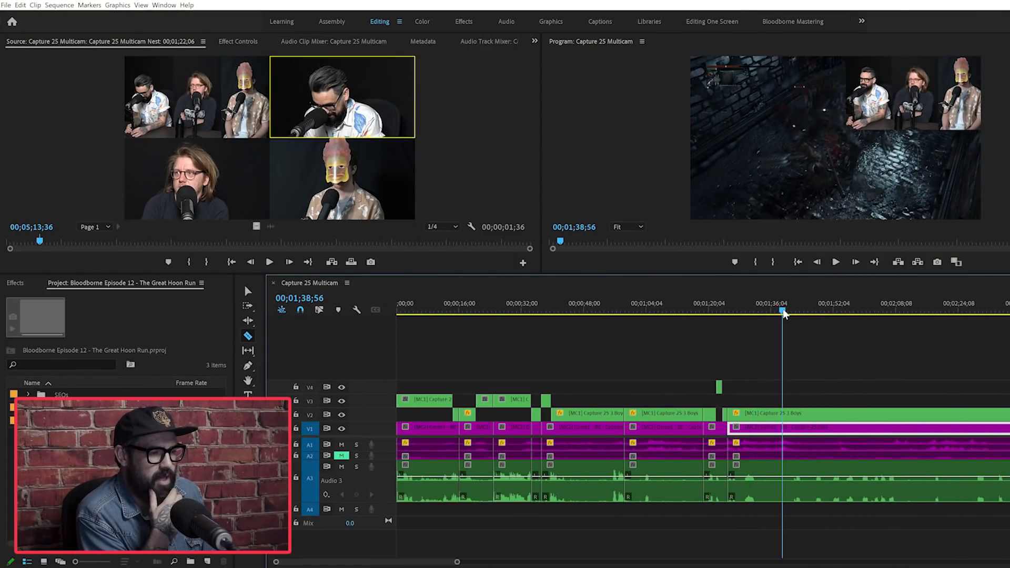
key(space)
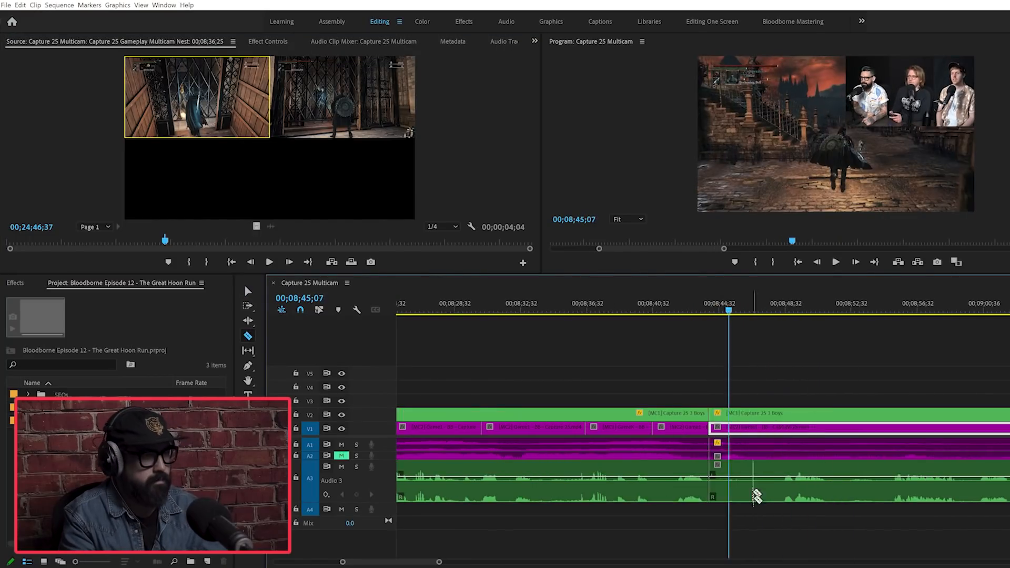
Step: Split the V1 gameplay clip at about 00;08;50
key(equal)
key(space)
key(c)
click(756, 428)
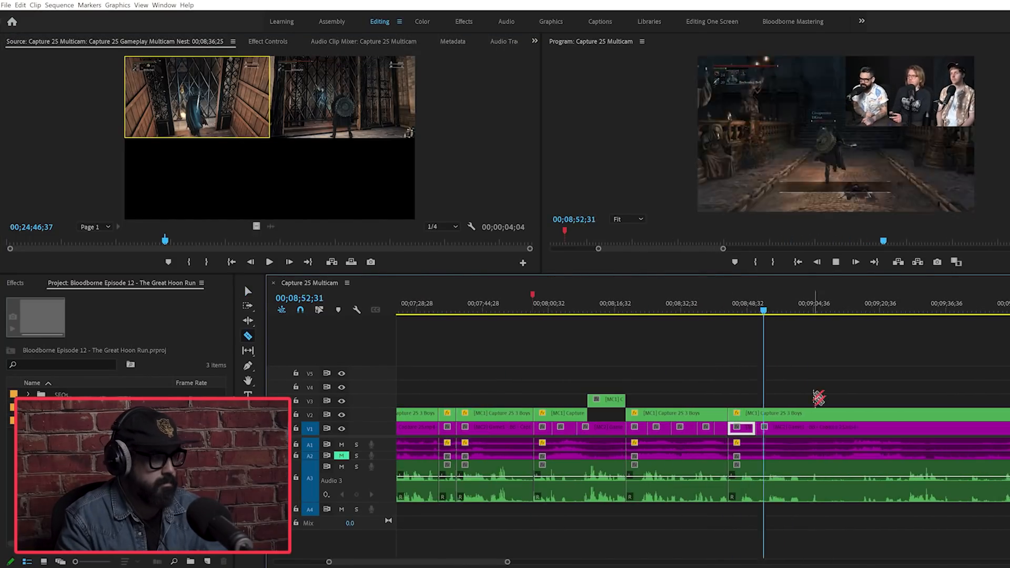
Step: Split the V1 gameplay at about 00;09;01 and set the piece starting at 00;08;53;12 to the second game angle
key(v)
double_click(838, 430)
key(c)
click(800, 429)
click(805, 312)
key(equal)
key(equal)
Step: Add a red comment marker to the sequence at 00;09;11;24
key(v)
key(m)
key(m)
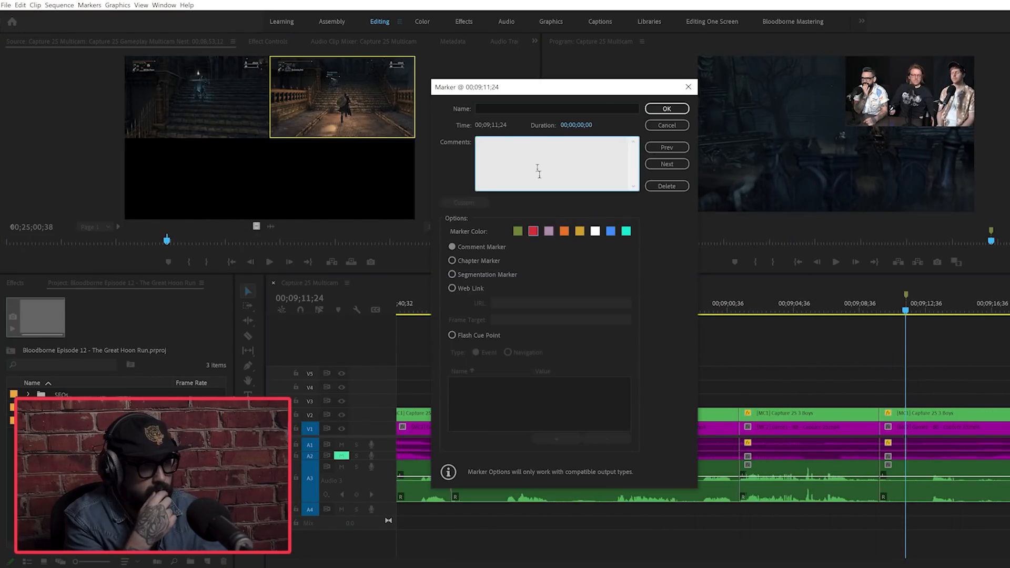
key(Return)
Step: Play past the marker and move the short hosts clip starting at about 00;09;27 from V2 up to V3
key(space)
click(831, 430)
key(minus)
key(equal)
drag(568, 415, 569, 401)
Step: Ripple-delete the selected section and open the V1 gameplay clip starting at 00;09;49;09 in the Source monitor
key(c)
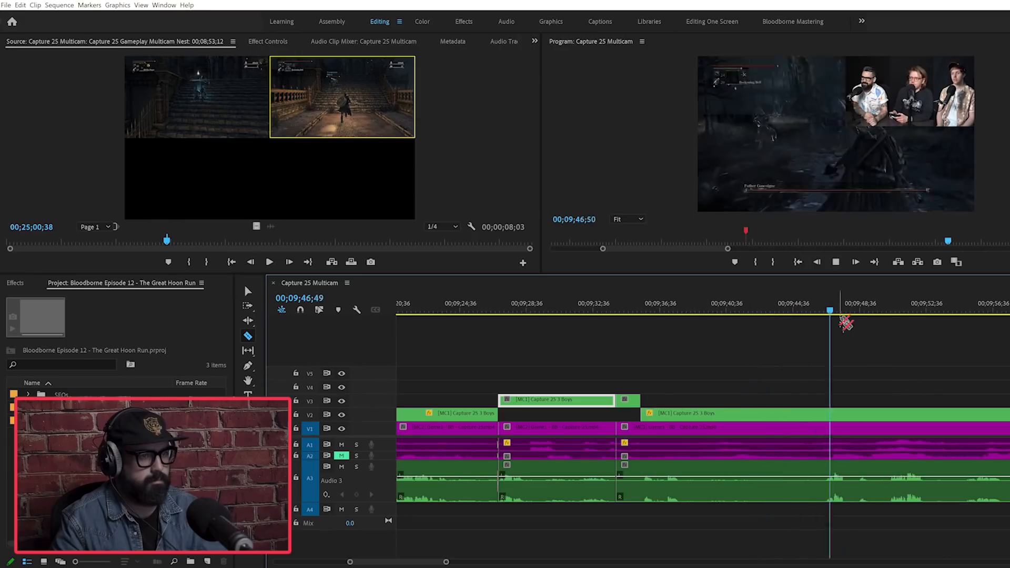
key(v)
click(558, 428)
click(609, 314)
key(shift+Delete)
double_click(821, 428)
key(minus)
key(equal)
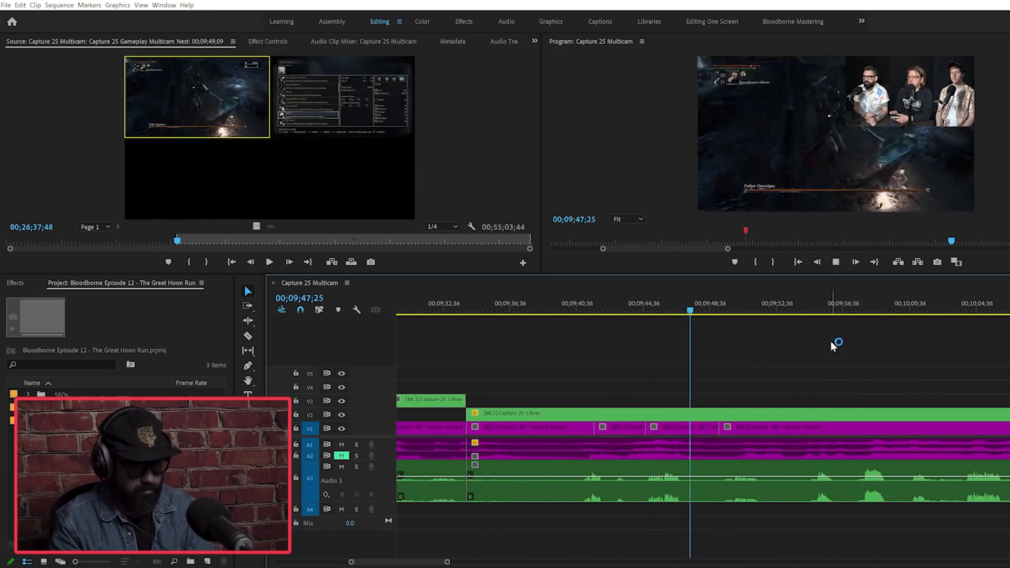
Step: Ripple-delete the unwanted gameplay section after 00;09;49 and split the V1 gameplay clip at about 00;10;25
double_click(762, 429)
key(shift+Delete)
key(space)
click(827, 428)
key(v)
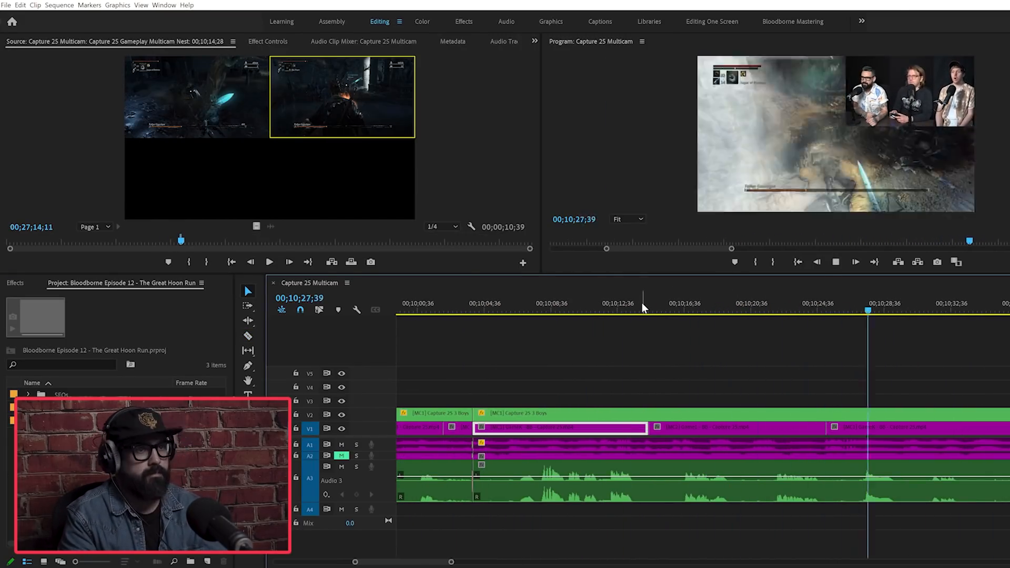
Step: Open the V1 gameplay clip after 00;10;25 in the Source monitor and continue playback from about 00;10;32 for the next cut
click(878, 427)
double_click(904, 427)
click(949, 308)
key(space)
key(c)
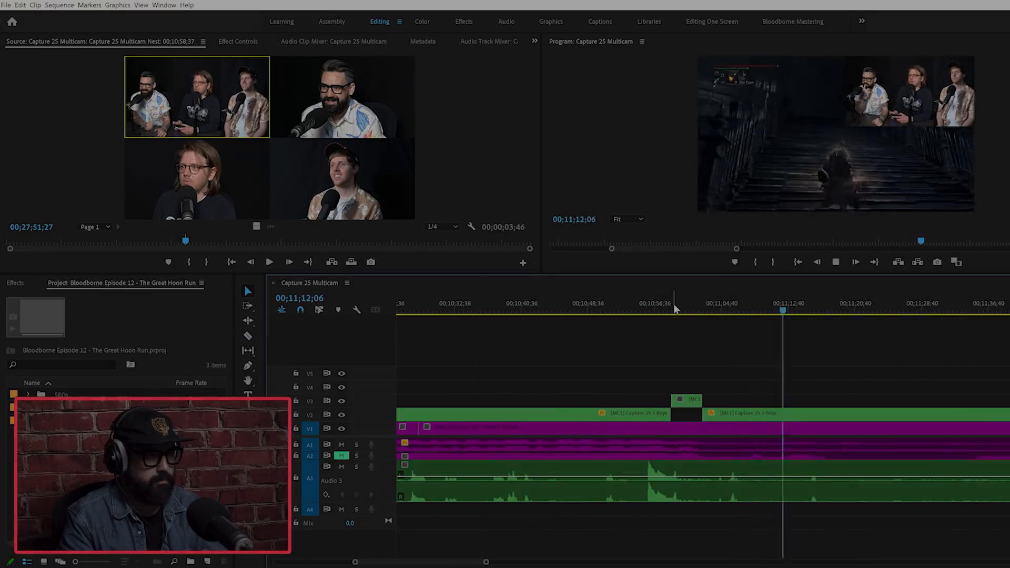